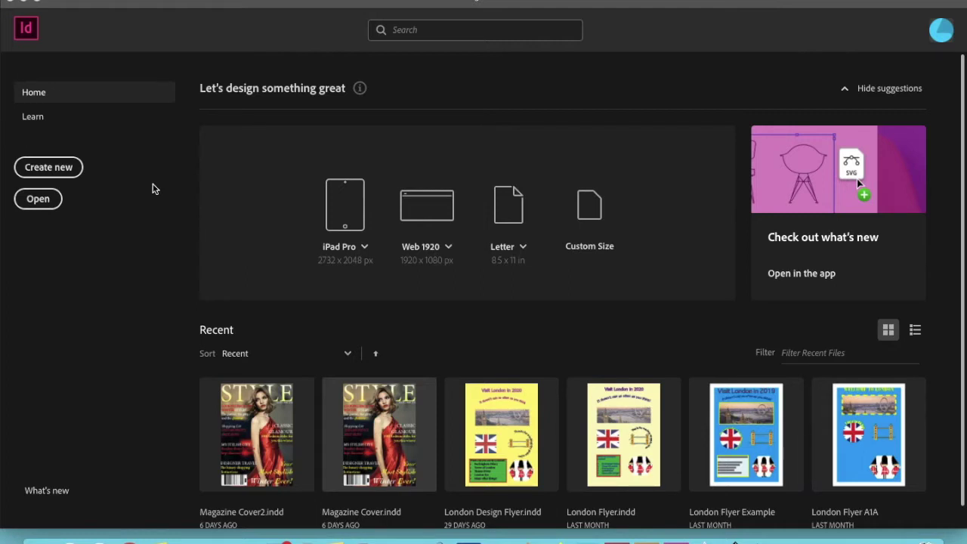
Start a new document, browse the Web, Mobile and Print presets, and pick the A3 print size.
left_click(62, 171)
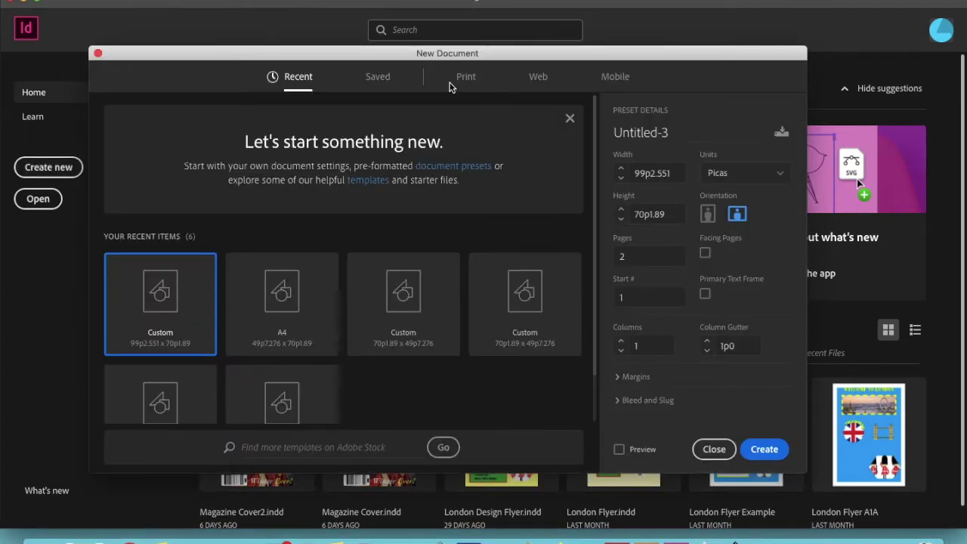
left_click(539, 78)
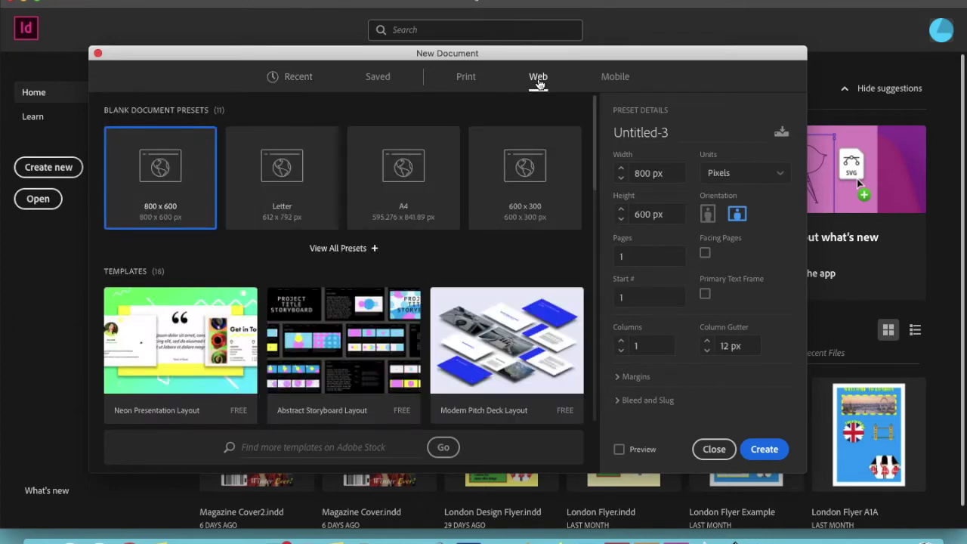
left_click(610, 79)
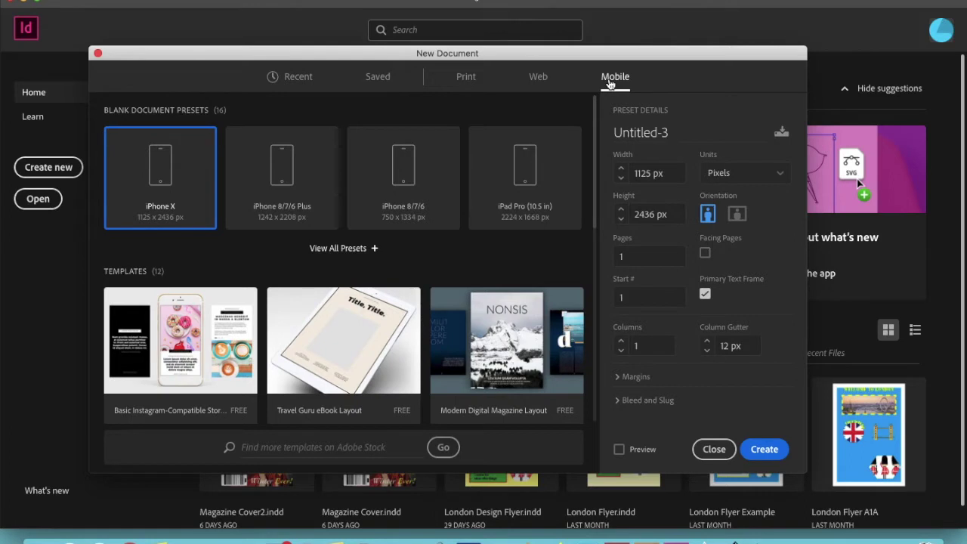
left_click(466, 78)
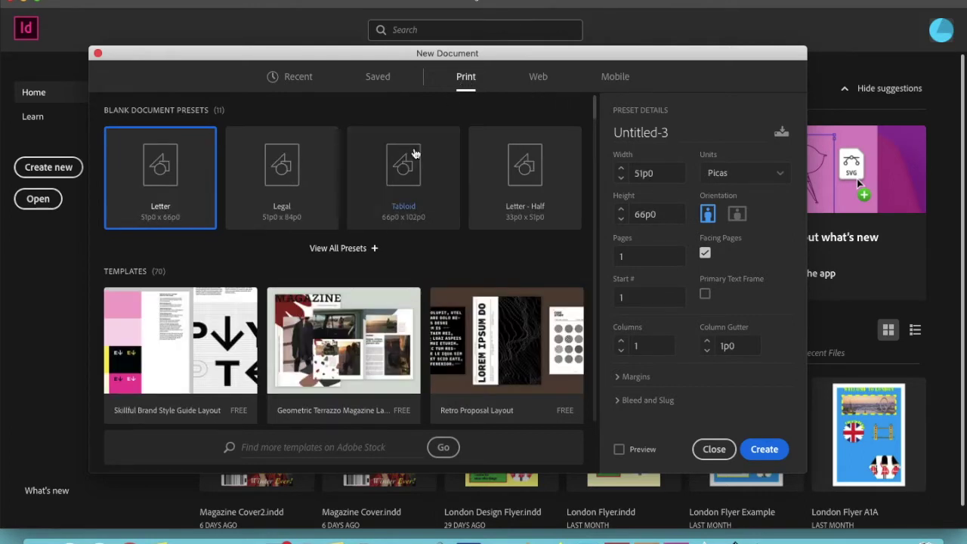
left_click(351, 249)
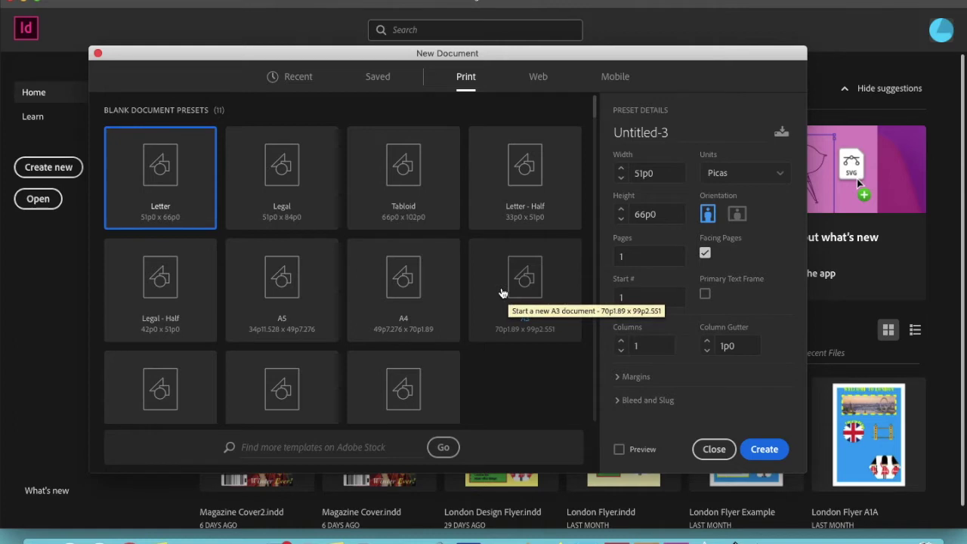
left_click(502, 293)
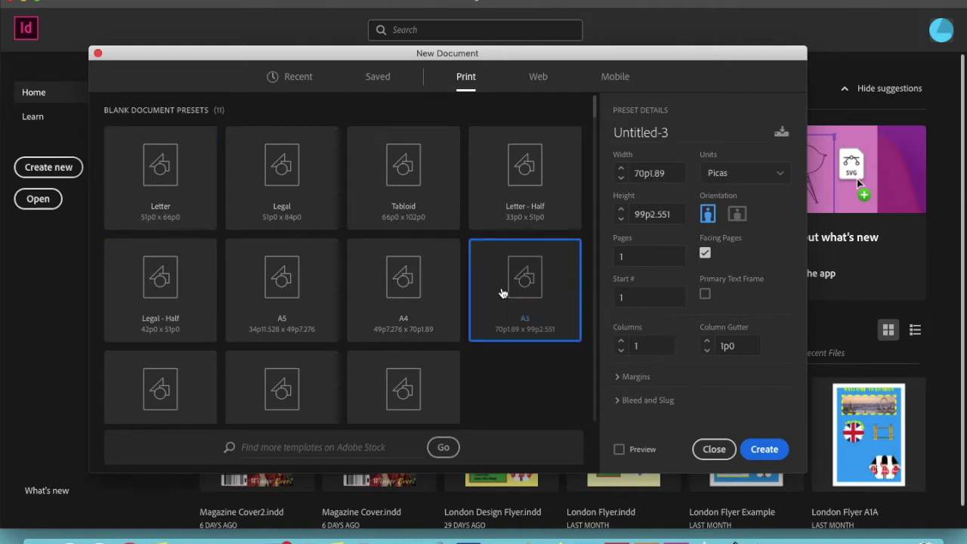
Make the A3 page landscape at 99p2.551 by 70p1.89 with Preview turned on.
left_click(736, 217)
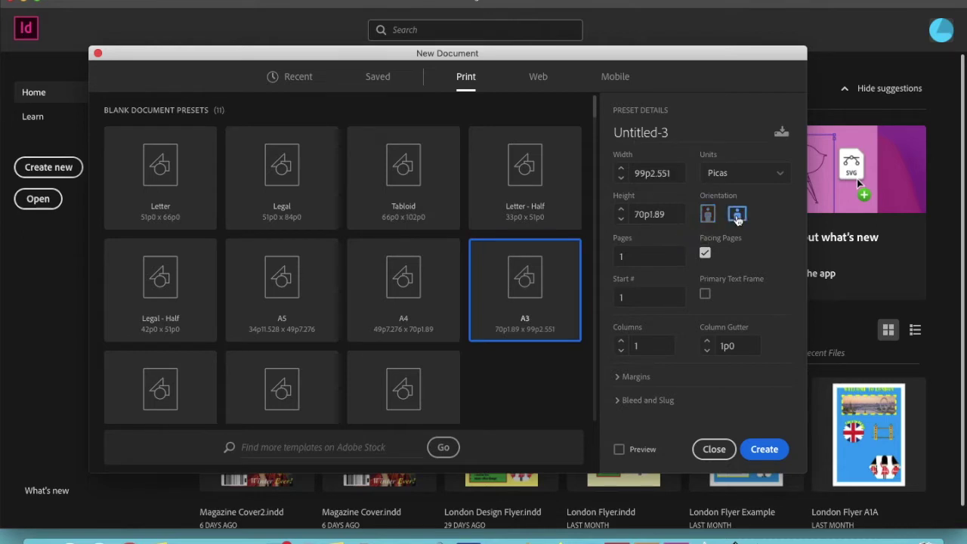
left_click(620, 450)
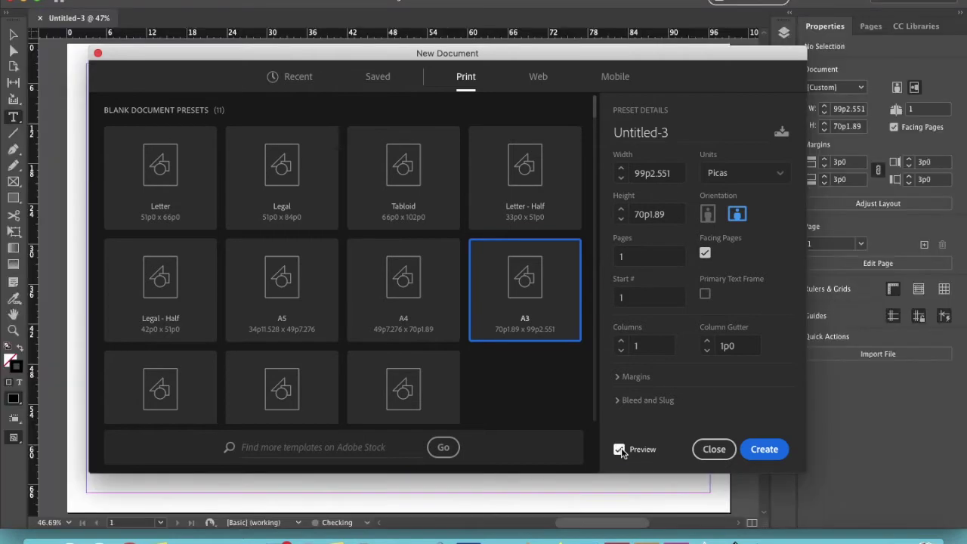
left_click_drag(431, 56, 646, 56)
left_click(933, 215)
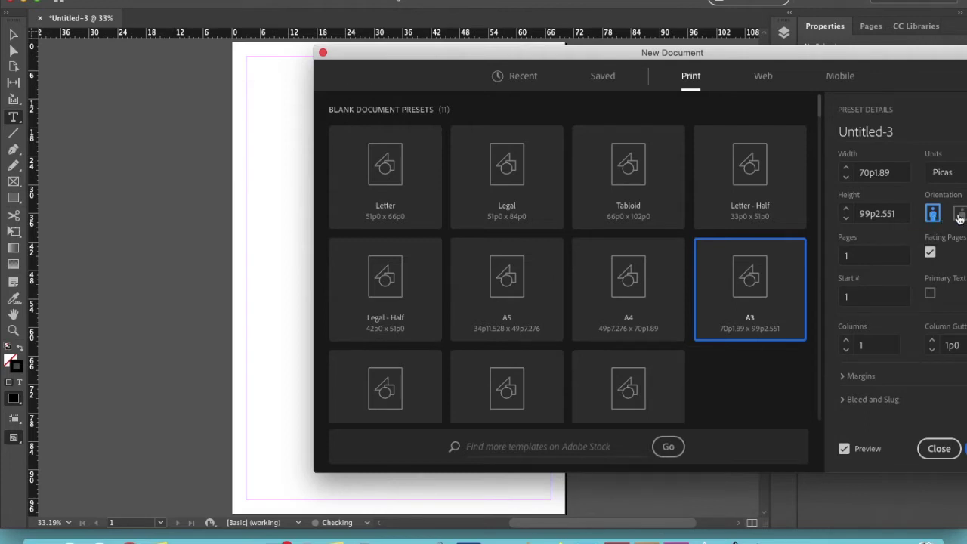
left_click(959, 216)
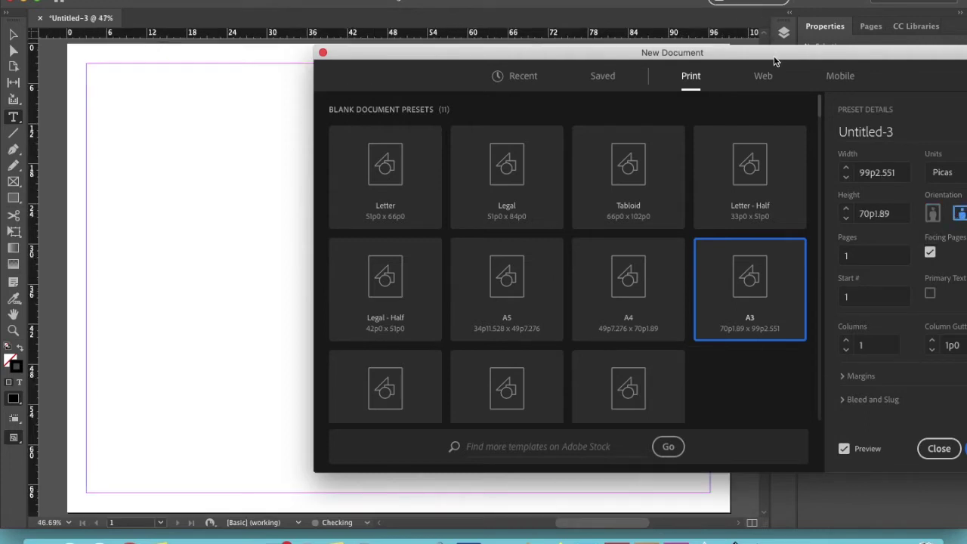
left_click_drag(772, 60, 543, 58)
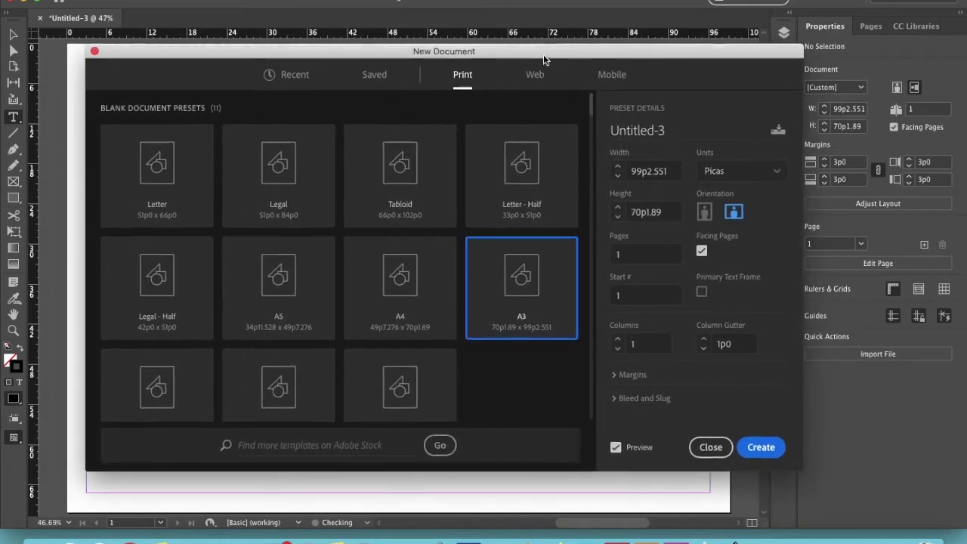
Set Pages to 2, turn off Facing Pages, and create the A3 document.
left_click(628, 256)
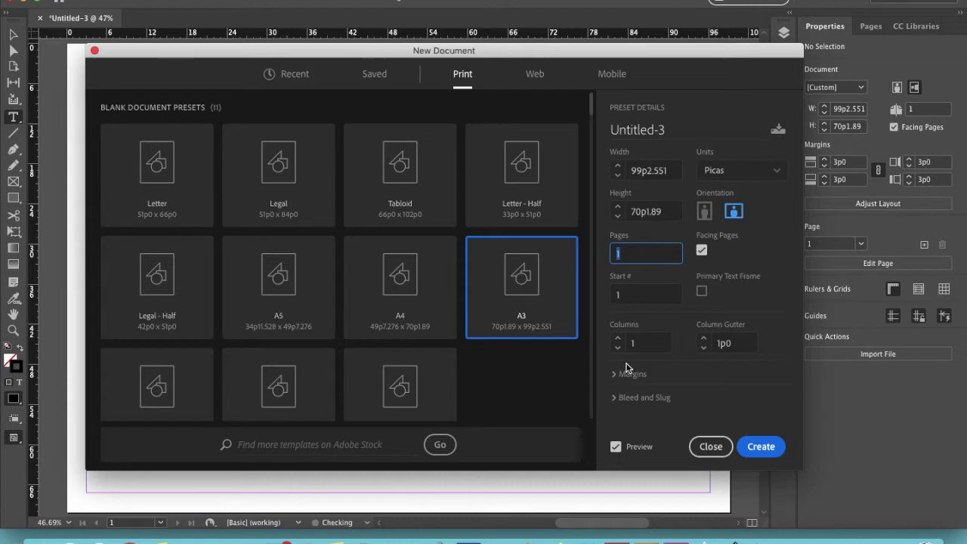
type("2")
left_click(701, 251)
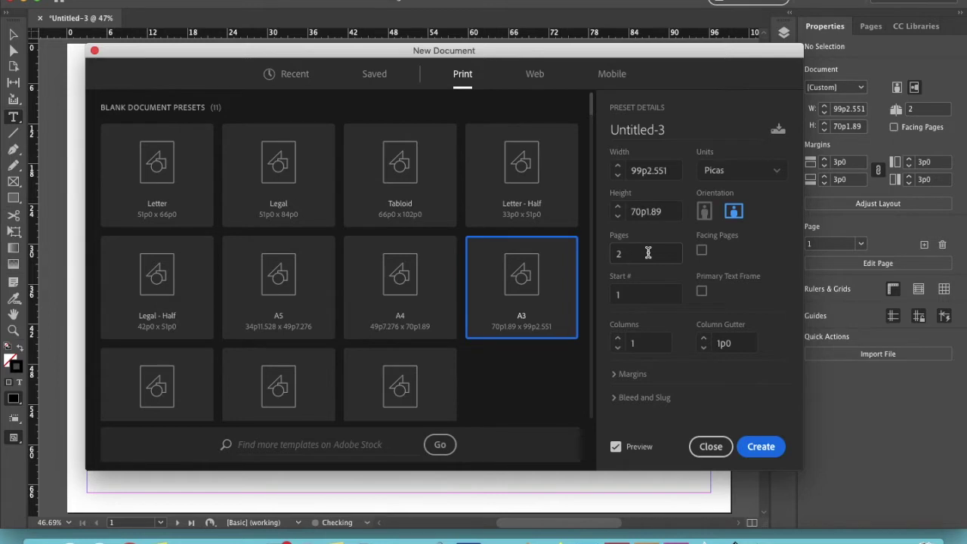
left_click(757, 449)
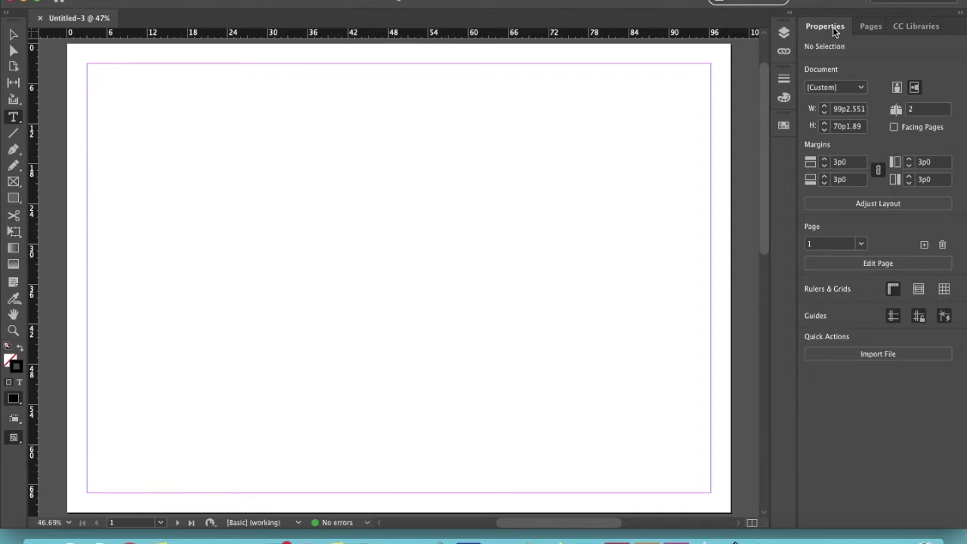
Show the Pages panel, jump between pages 1 and 2, and end on page 2.
left_click(866, 26)
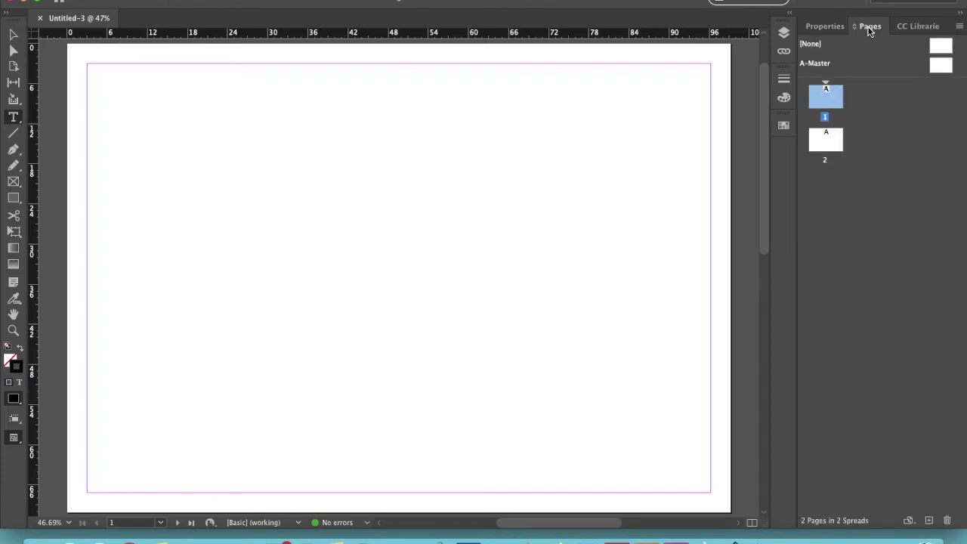
double_click(821, 143)
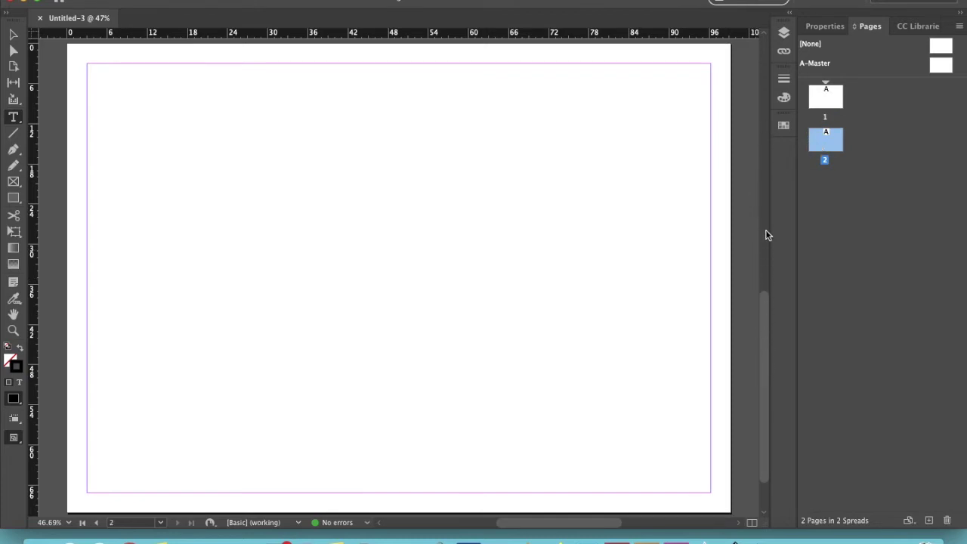
double_click(834, 95)
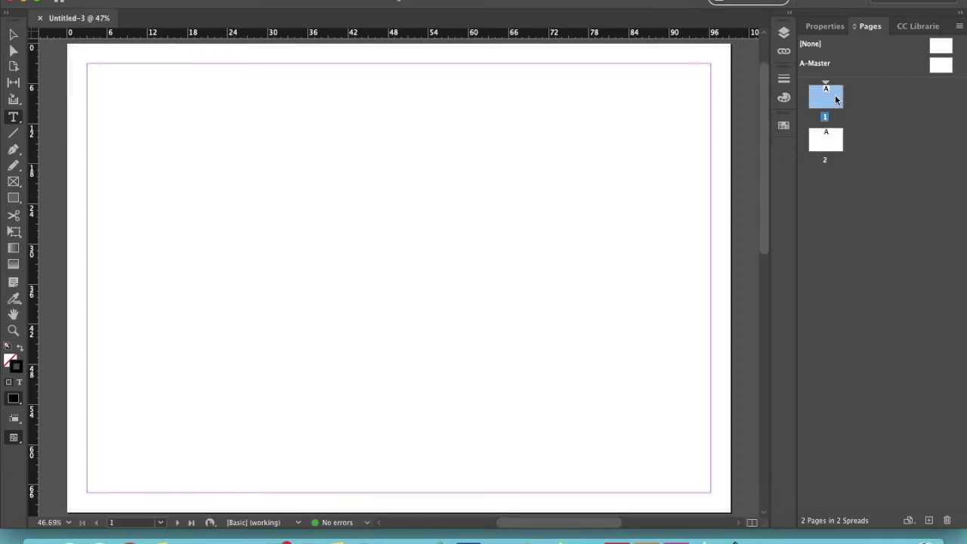
double_click(831, 140)
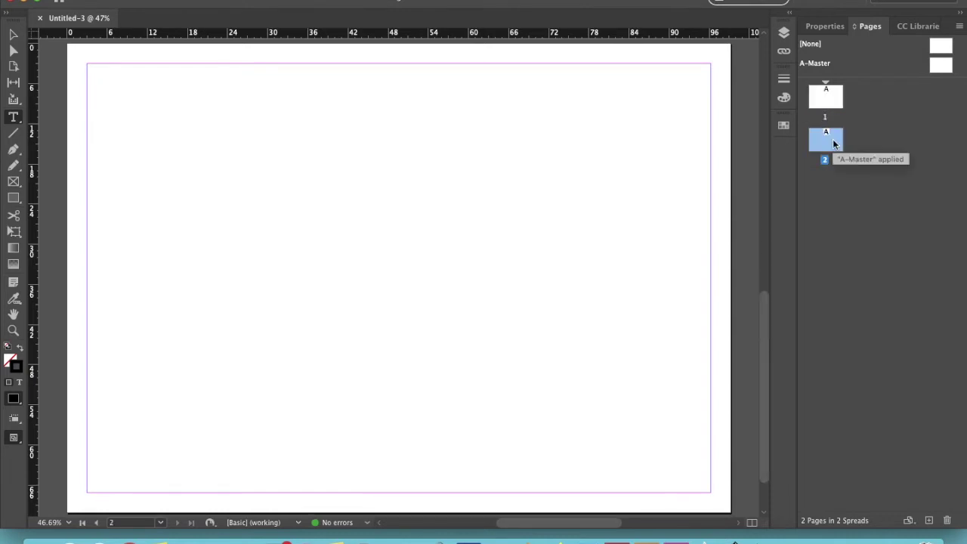
left_click(821, 27)
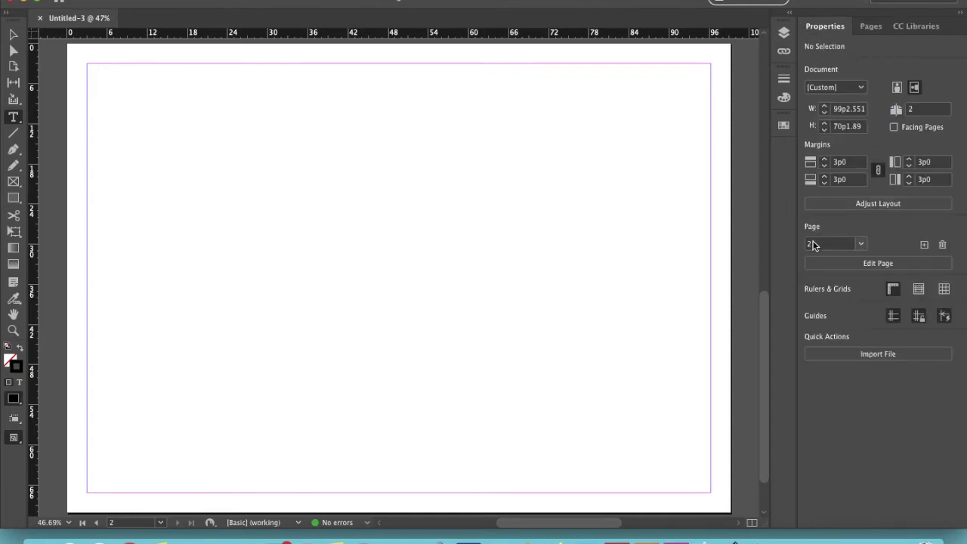
Select page 2 in the Page dropdown and open its Margins and Columns dialog through Edit Page.
left_click(862, 247)
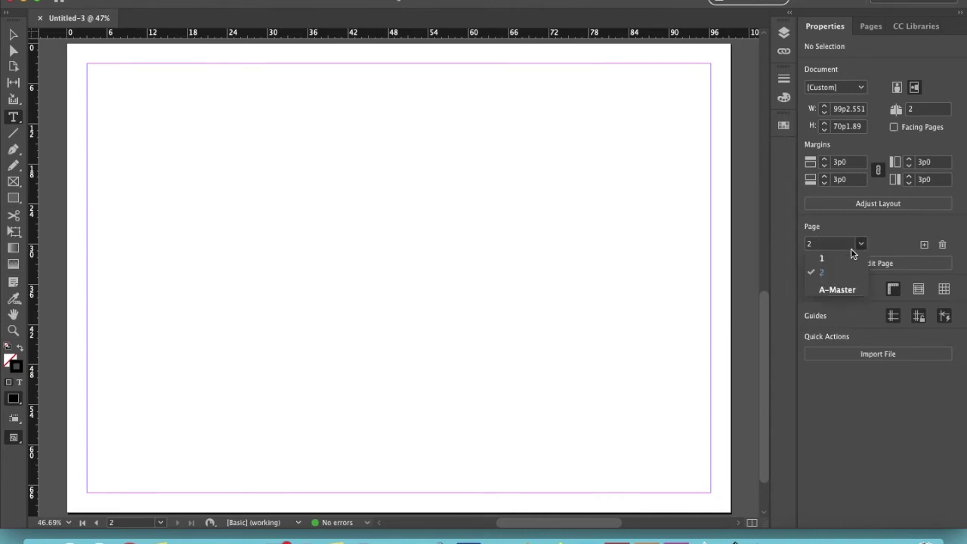
left_click(819, 258)
left_click(861, 244)
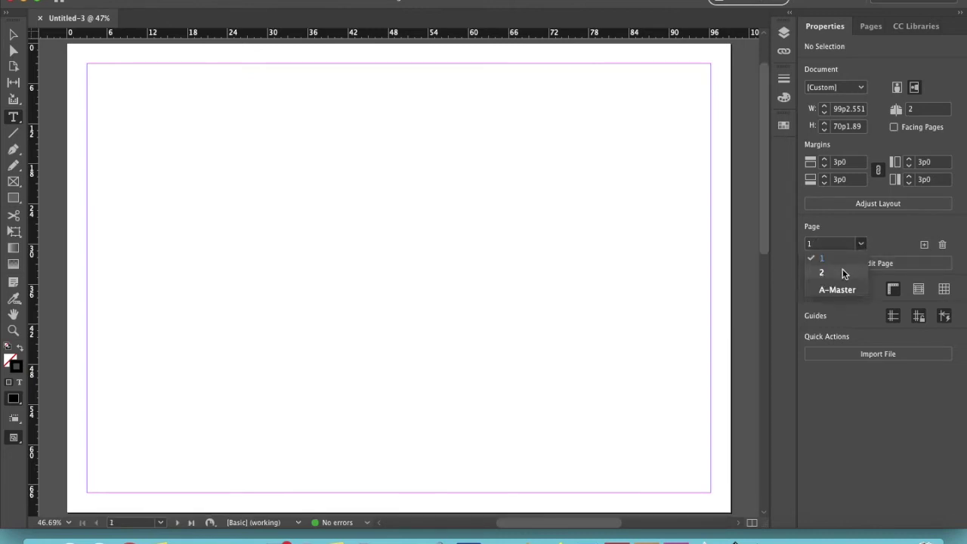
left_click(841, 272)
left_click(863, 245)
left_click(827, 258)
left_click(861, 243)
left_click(838, 273)
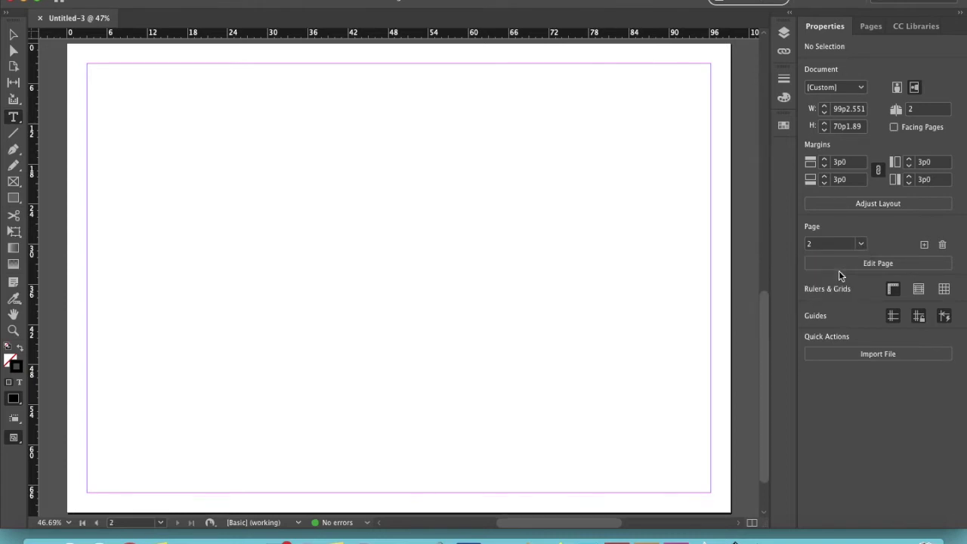
left_click(878, 264)
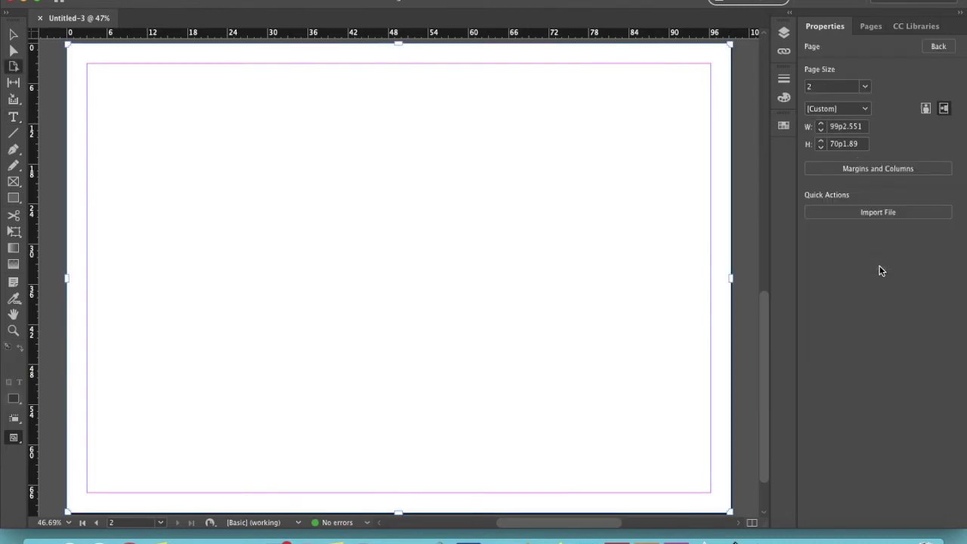
left_click(881, 166)
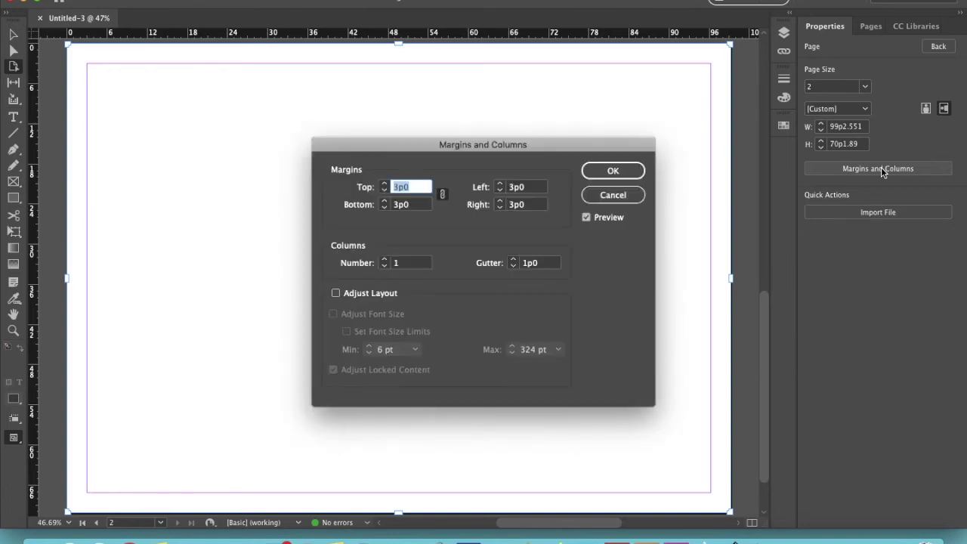
Set page 2's column number to 2 and confirm the dialog.
double_click(393, 265)
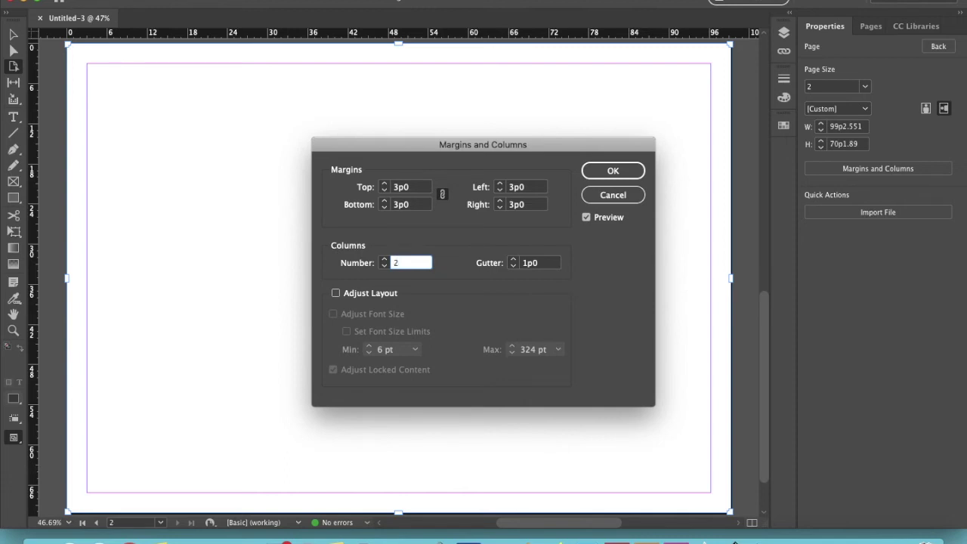
type("2")
left_click(613, 172)
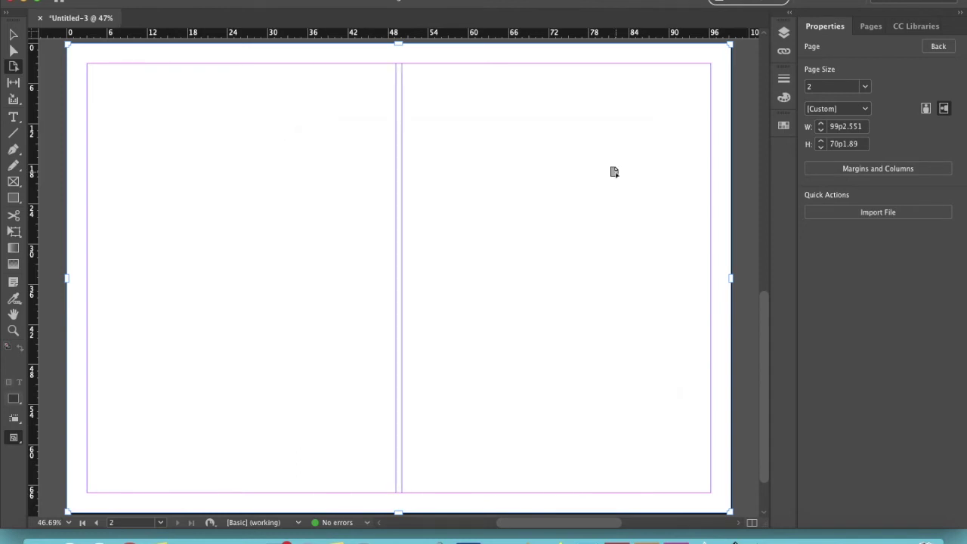
Reopen Margins and Columns and change page 2's column count from 2 to 5.
left_click(880, 169)
left_click(412, 263)
left_click_drag(411, 264, 392, 263)
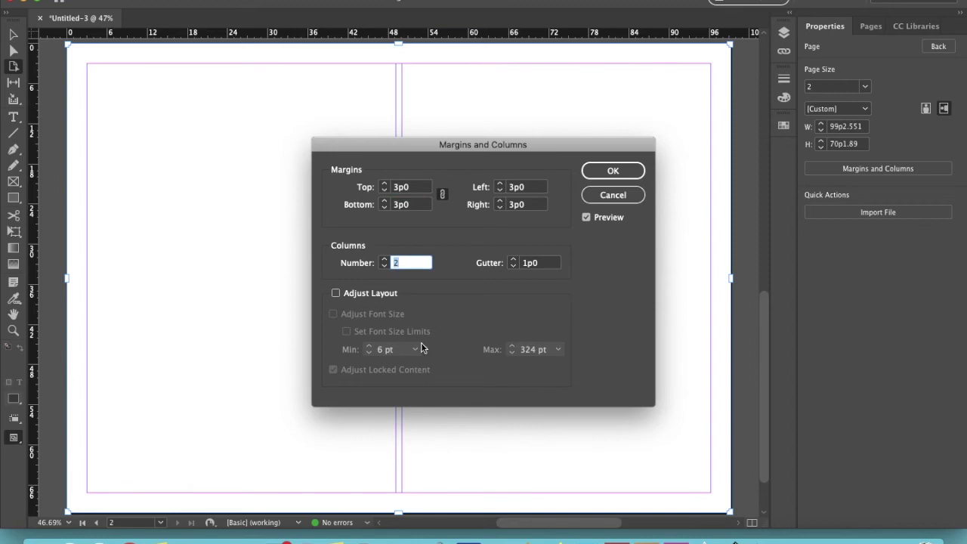
type("5")
left_click(613, 172)
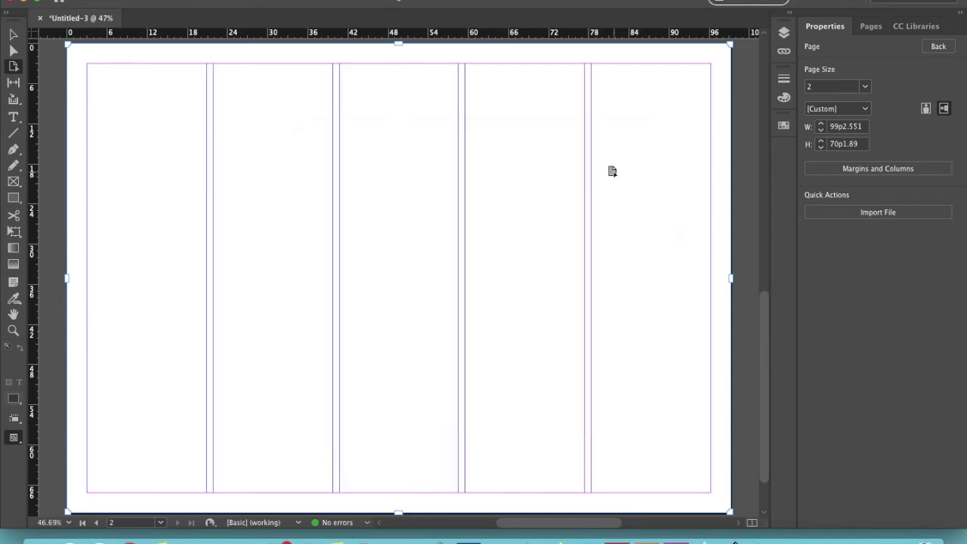
Reopen Margins and Columns and preview the gutter widened toward 2p10.
left_click(880, 167)
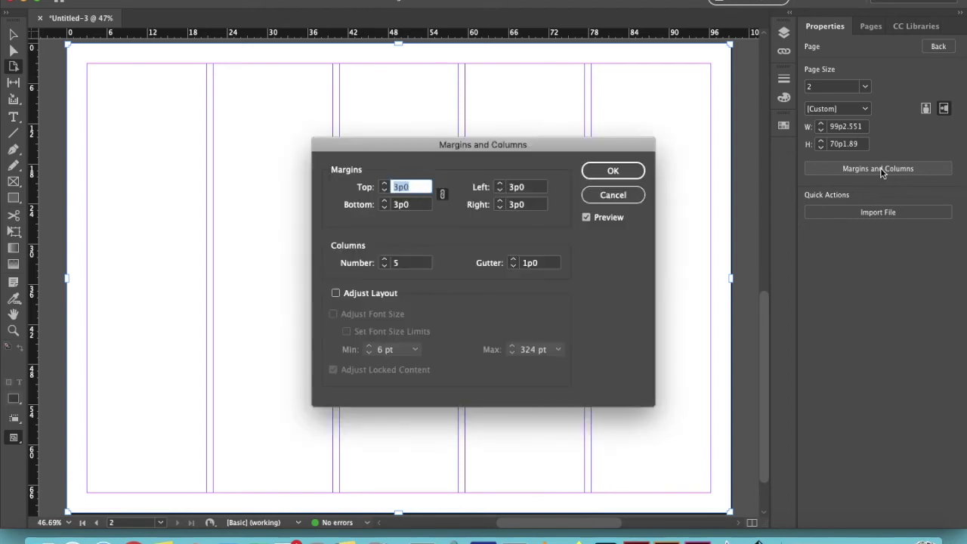
left_click(514, 259)
left_click(514, 259)
left_click(513, 259)
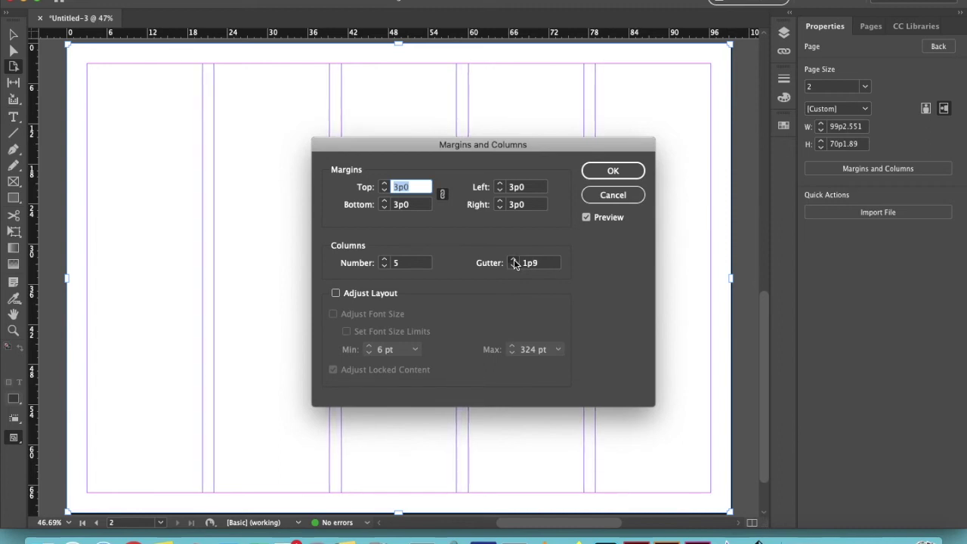
left_click(513, 259)
left_click(514, 259)
left_click(513, 259)
left_click(513, 259)
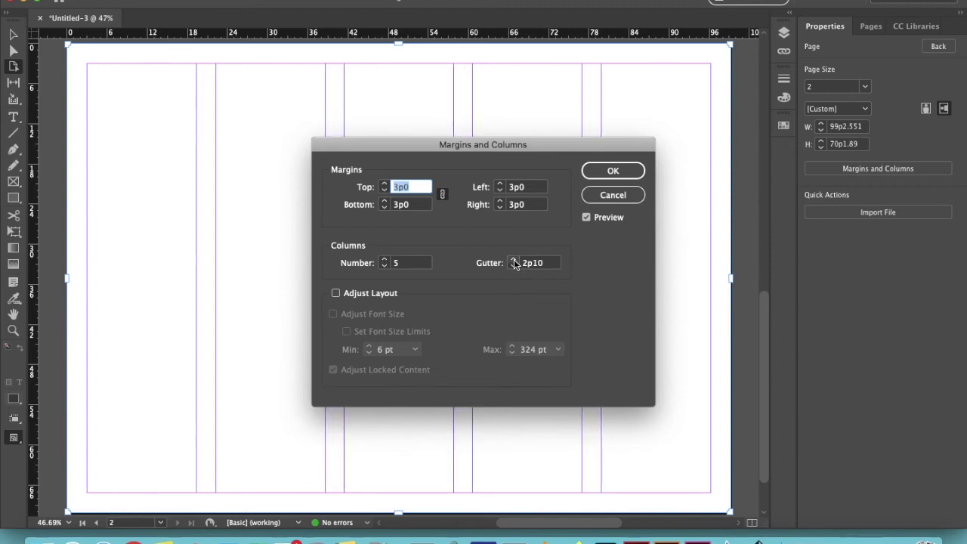
Narrow the gutter below 1p0, then bring it back to exactly 1p0.
left_click(513, 267)
left_click(513, 266)
left_click(514, 266)
left_click(513, 266)
left_click(513, 267)
left_click(513, 267)
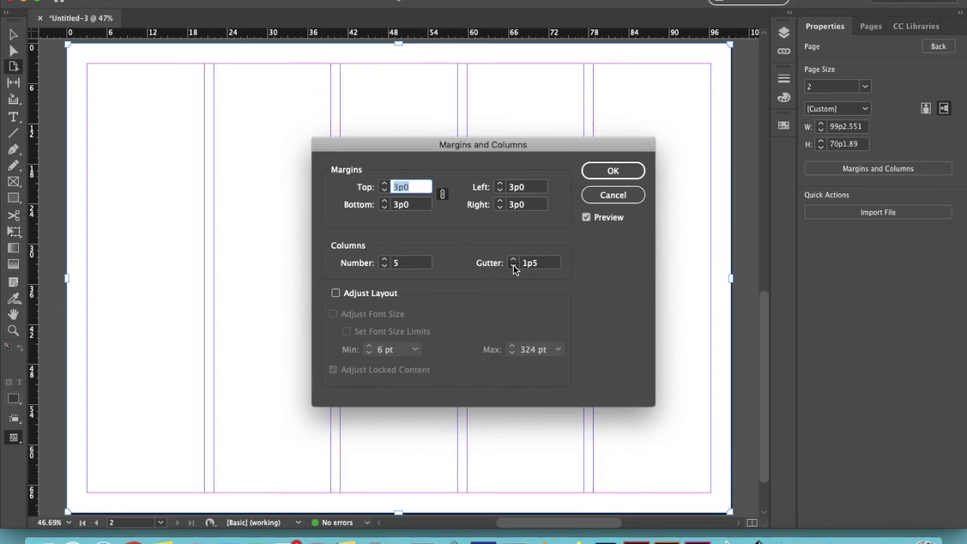
left_click(514, 267)
left_click(514, 267)
left_click(514, 266)
left_click(514, 267)
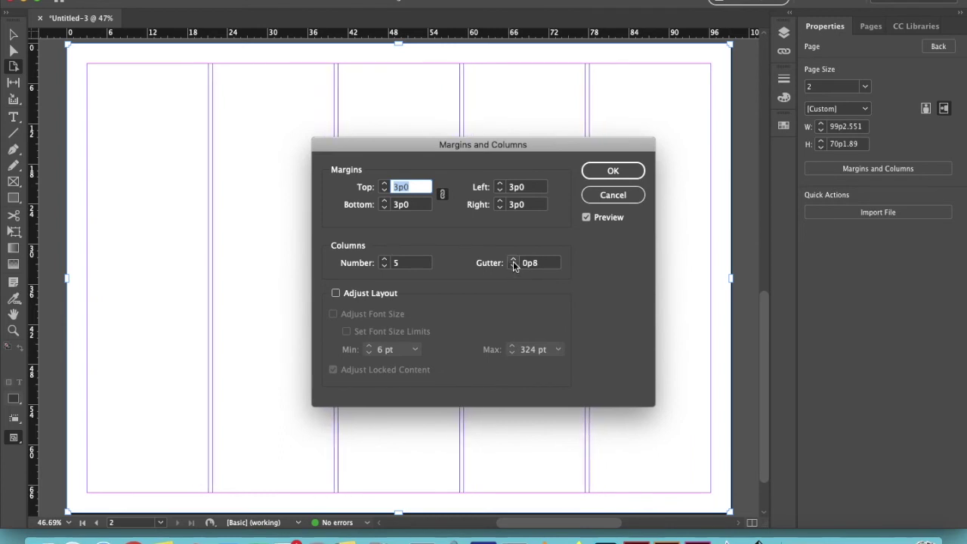
left_click(513, 260)
left_click(513, 260)
left_click(513, 260)
left_click(513, 260)
left_click(513, 260)
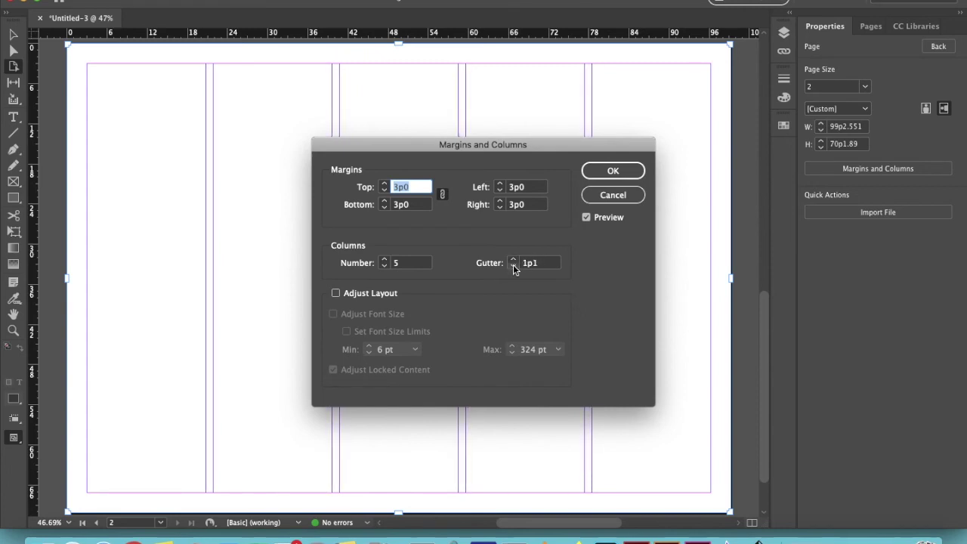
left_click(513, 265)
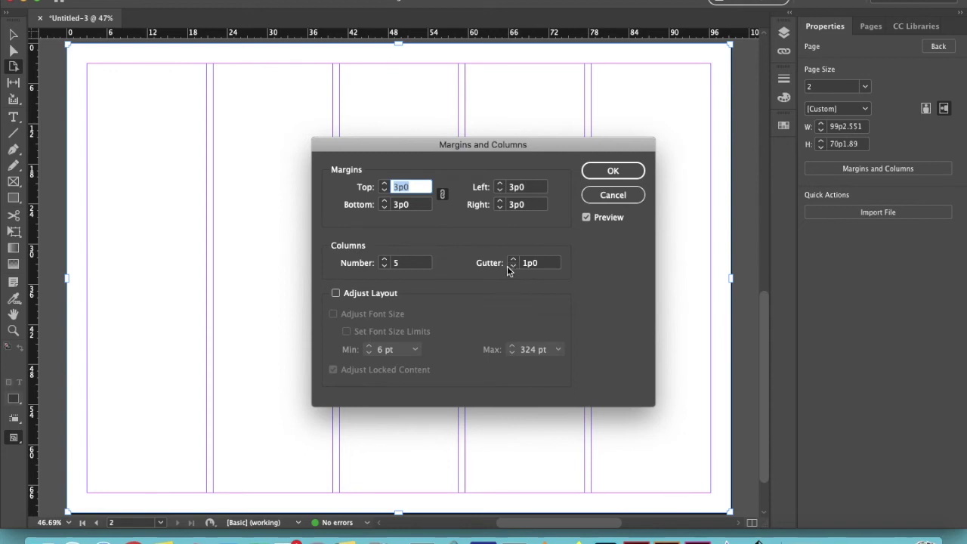
Preview the linked margins shrinking toward 2p0, then growing back toward 2p5.
left_click(384, 190)
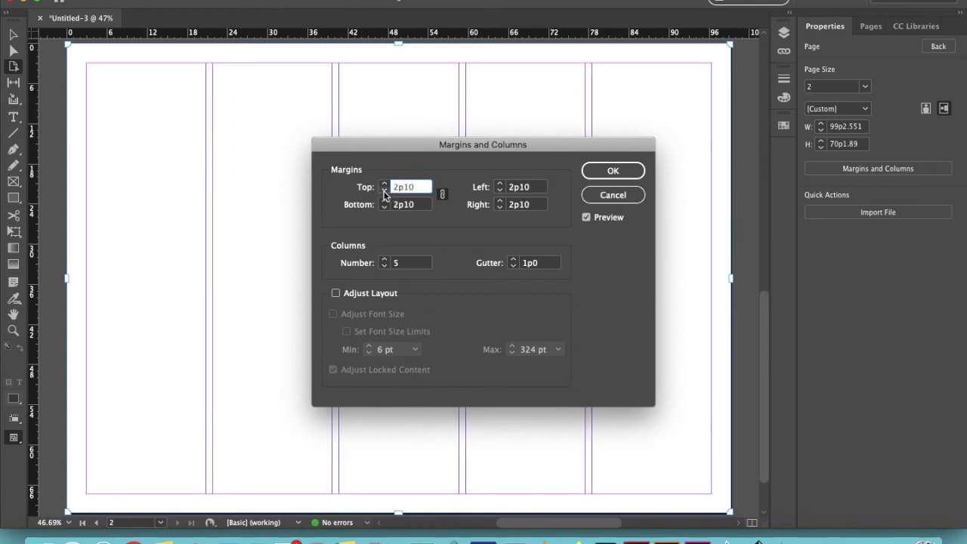
left_click(384, 190)
left_click(384, 190)
left_click(383, 190)
left_click(383, 191)
left_click(384, 190)
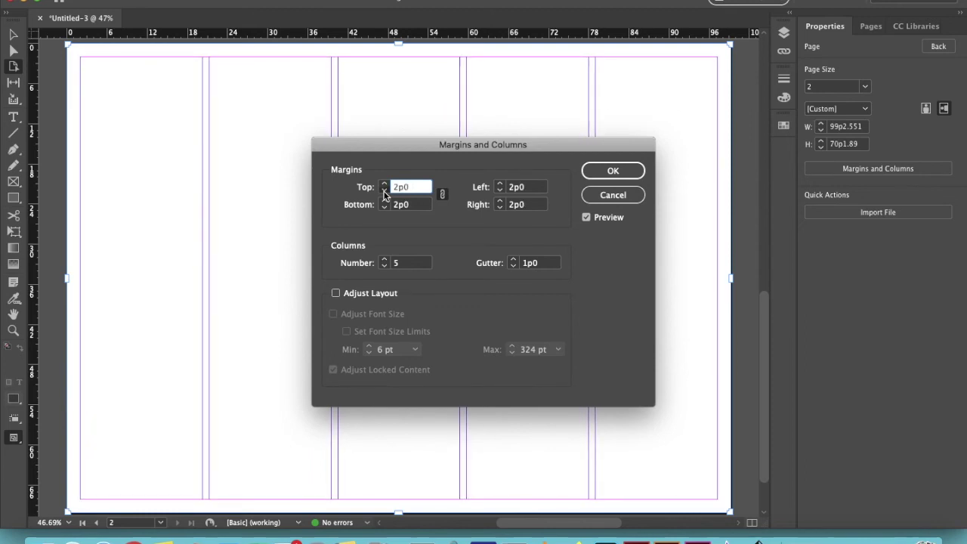
left_click(384, 190)
left_click(383, 185)
left_click(384, 185)
left_click(383, 185)
left_click(384, 185)
left_click(384, 185)
left_click(384, 185)
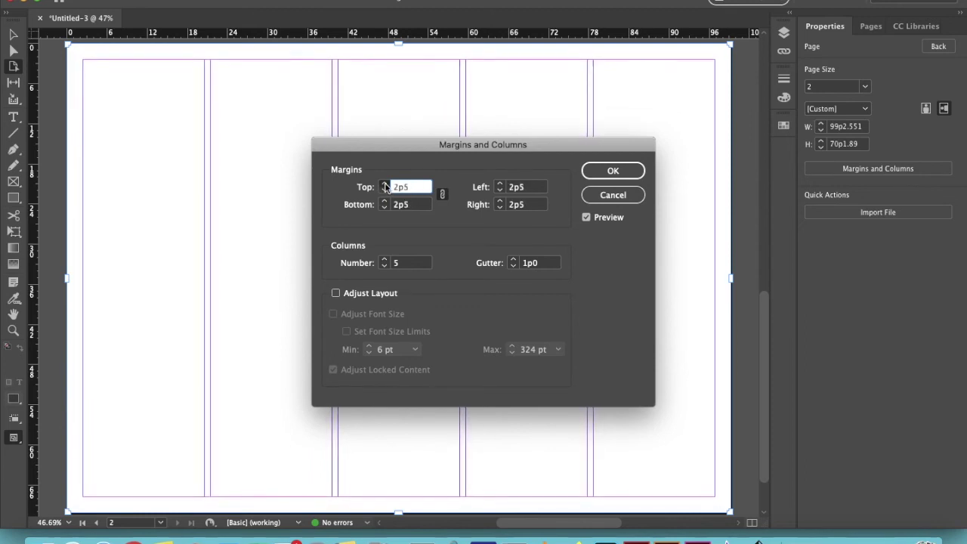
left_click(384, 185)
left_click(383, 185)
left_click(383, 185)
left_click(384, 185)
left_click(383, 185)
left_click(384, 185)
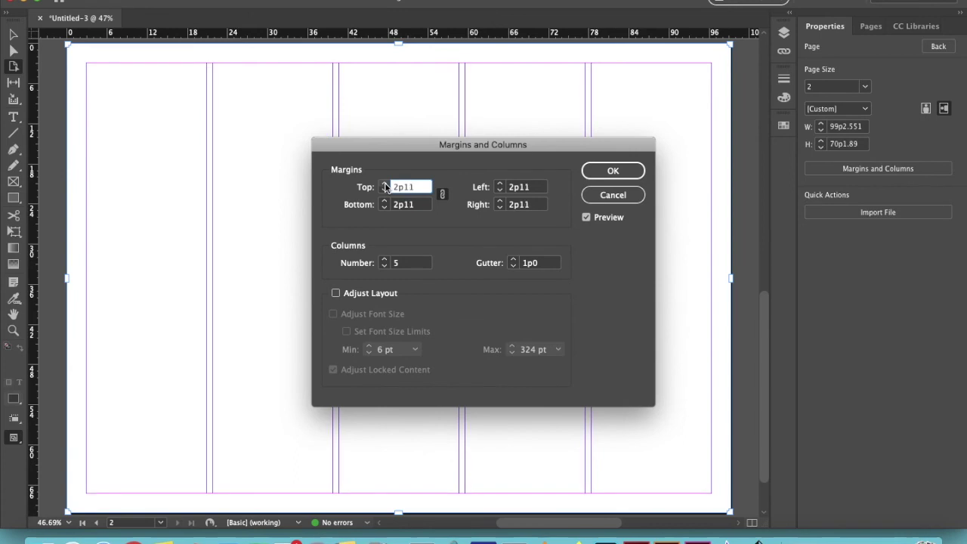
Settle all four linked margins at 2p10.
left_click(383, 208)
left_click(384, 208)
left_click(384, 207)
left_click(384, 208)
left_click(383, 207)
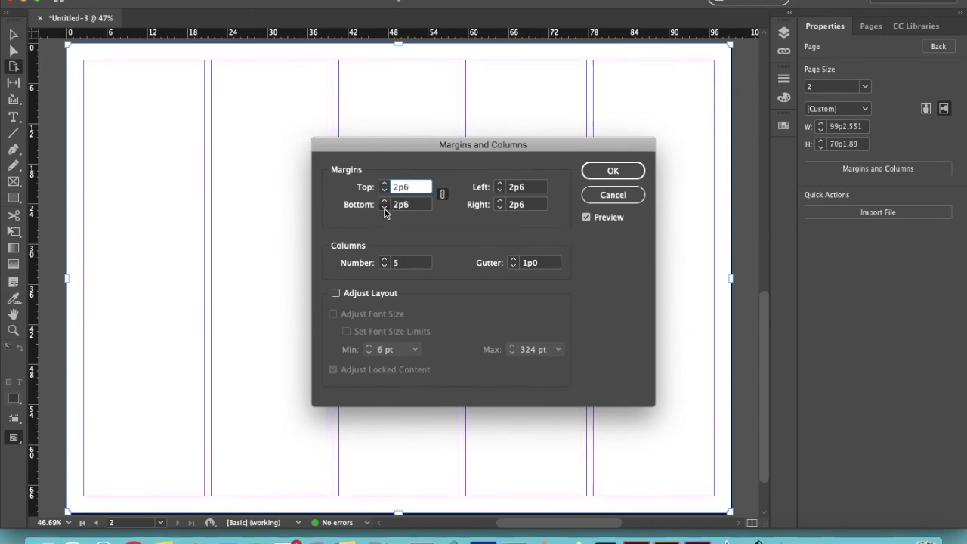
left_click(385, 201)
left_click(384, 201)
left_click(384, 200)
left_click(384, 201)
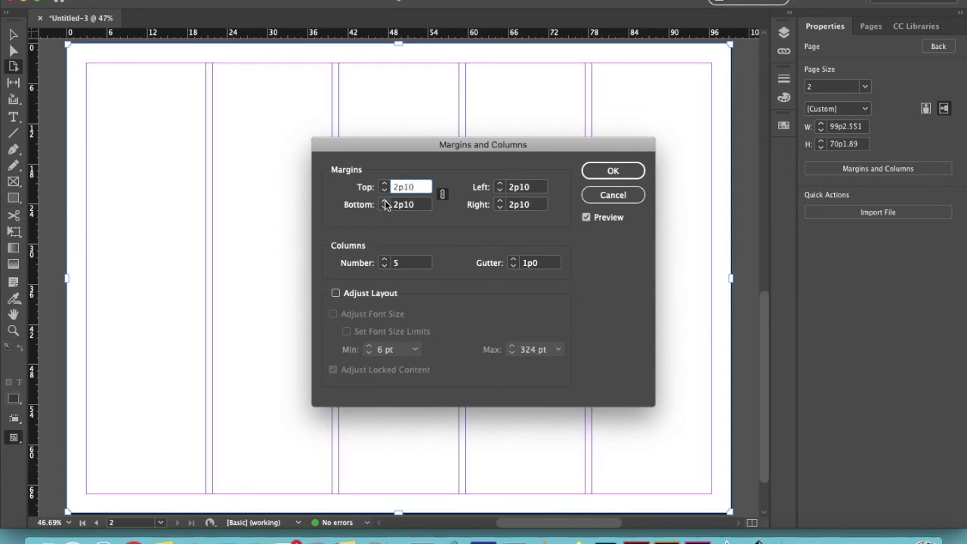
Unlink the margins and raise the top margin to 4p8.
left_click(443, 195)
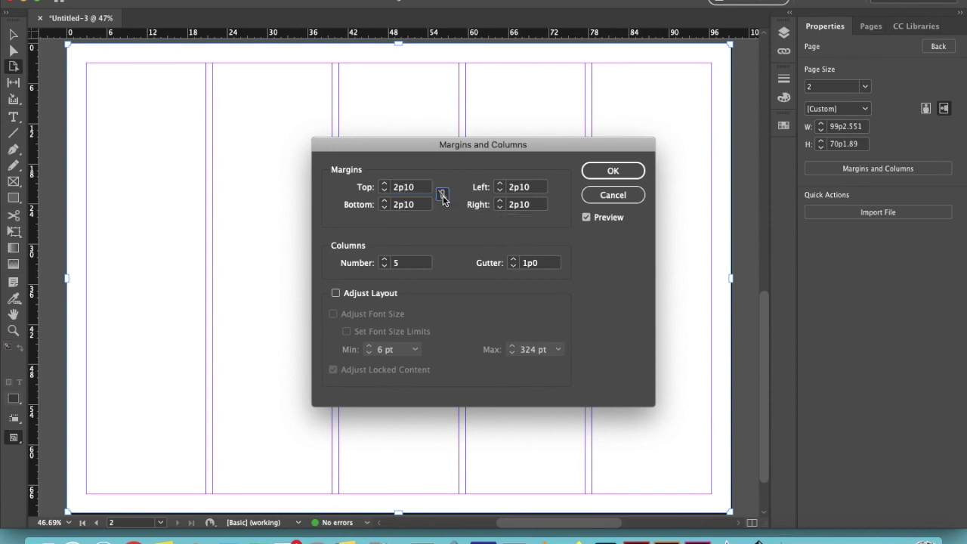
left_click(384, 184)
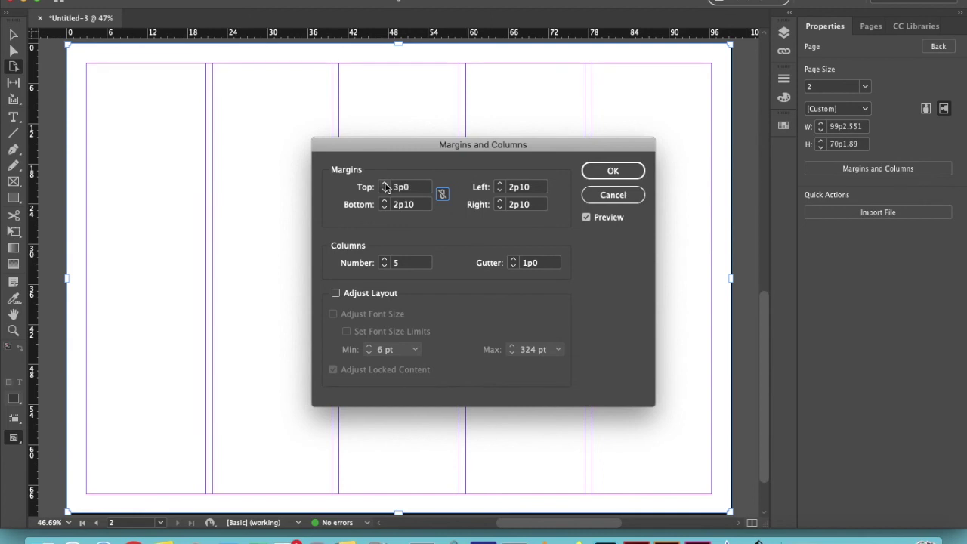
left_click(385, 184)
left_click(384, 184)
left_click(385, 184)
left_click(385, 184)
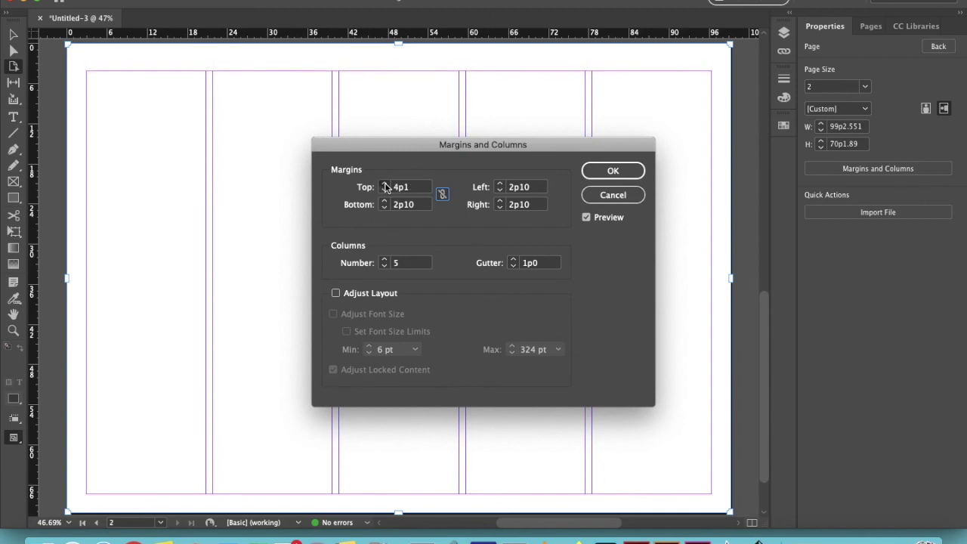
left_click(384, 184)
left_click(384, 184)
left_click(385, 184)
left_click(384, 184)
left_click(384, 184)
left_click(384, 184)
left_click(384, 185)
Lower the bottom margin to 1p10.
left_click(385, 206)
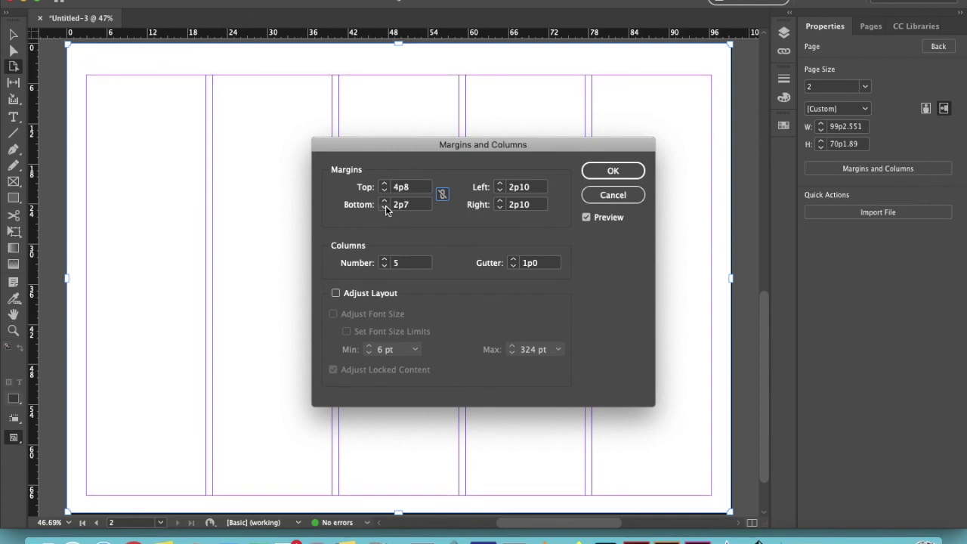
left_click(385, 206)
left_click(386, 206)
left_click(385, 206)
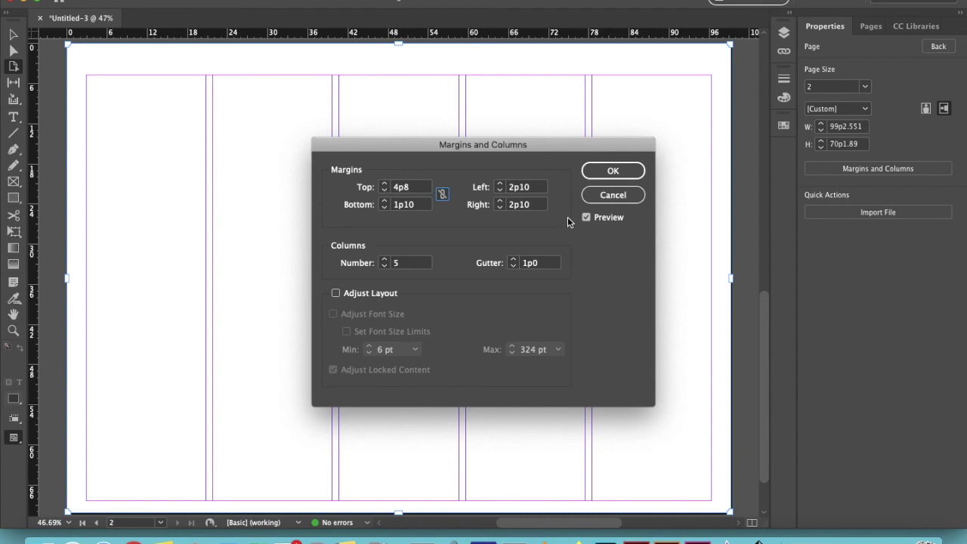
Cancel the Margins and Columns changes to keep 3p0 margins, then go back to document properties.
left_click(616, 195)
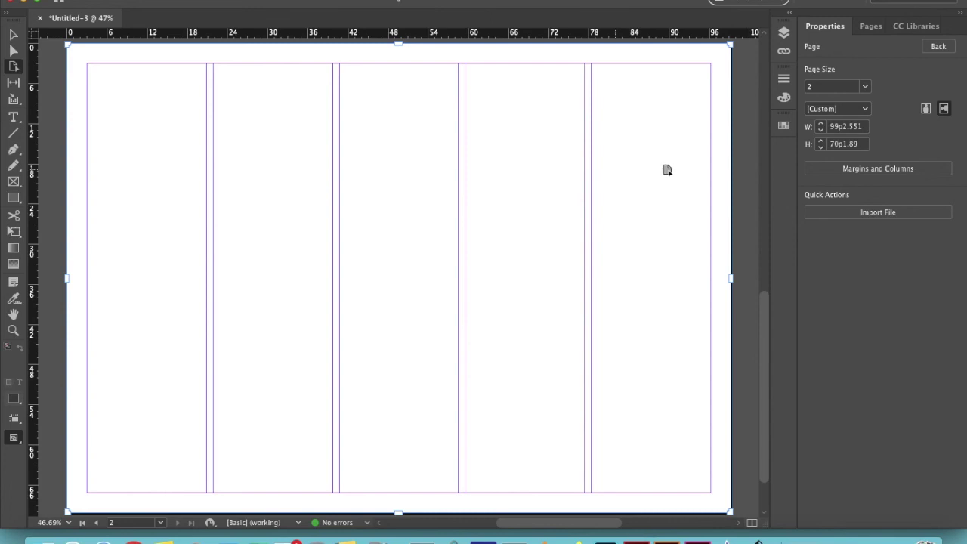
left_click(941, 49)
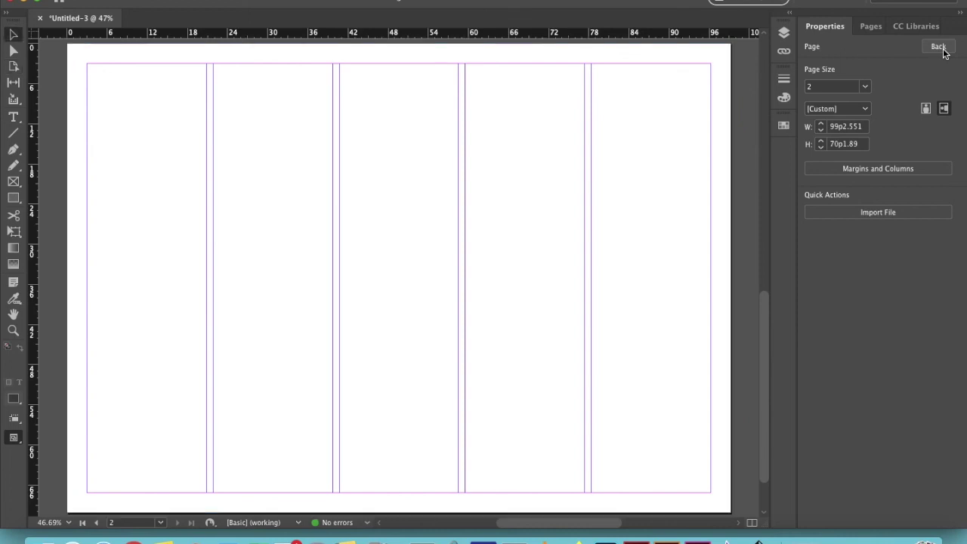